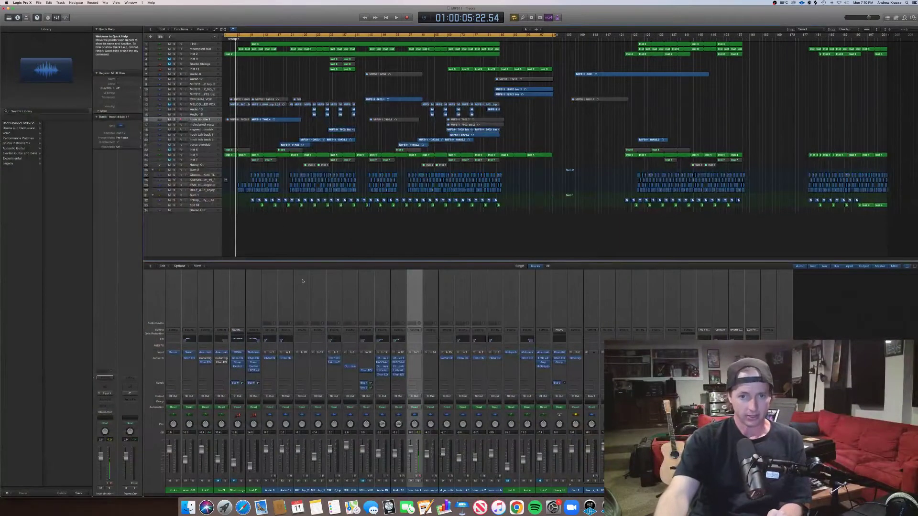
Step: Lower the tracks/mixer divider twice so the tracks area fills most of the window
drag(307, 261, 307, 312)
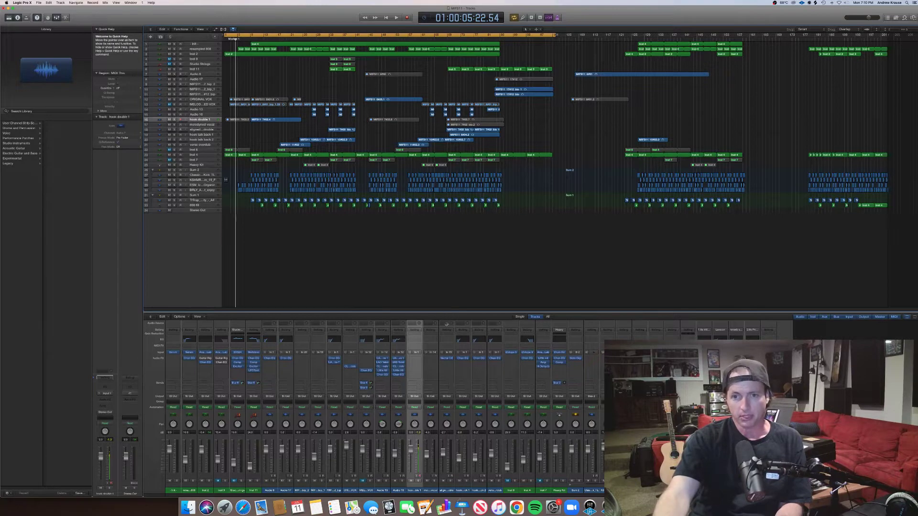
drag(447, 324, 442, 375)
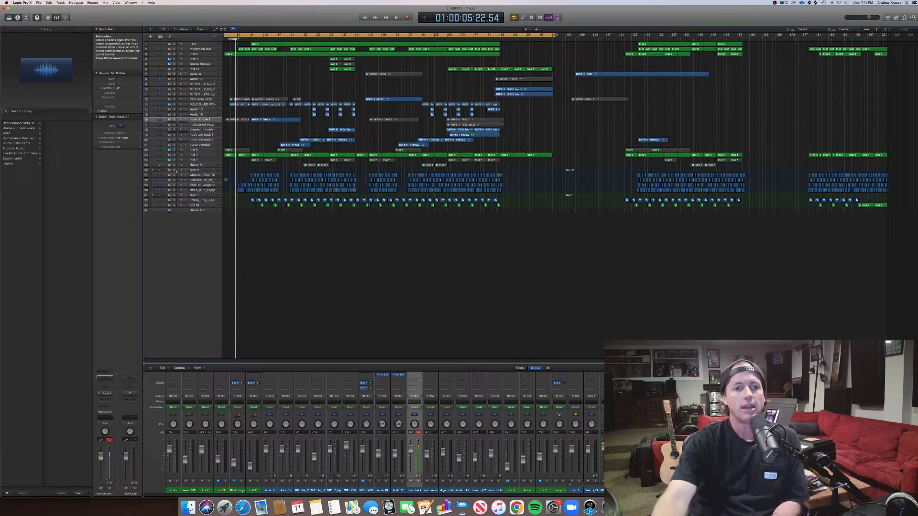
Step: Solo tracks Sum 2 through 808 fill, audition them briefly, then zoom in vertically and horizontally
drag(175, 170, 175, 206)
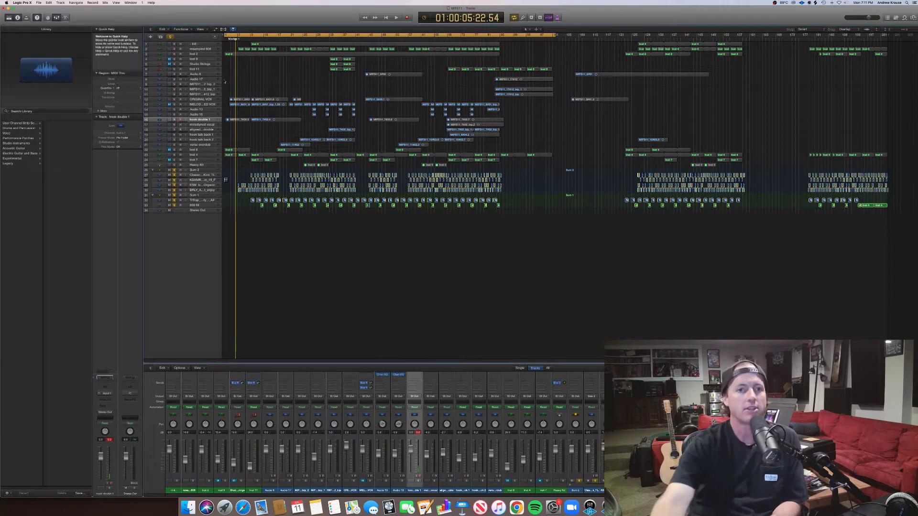
key(space)
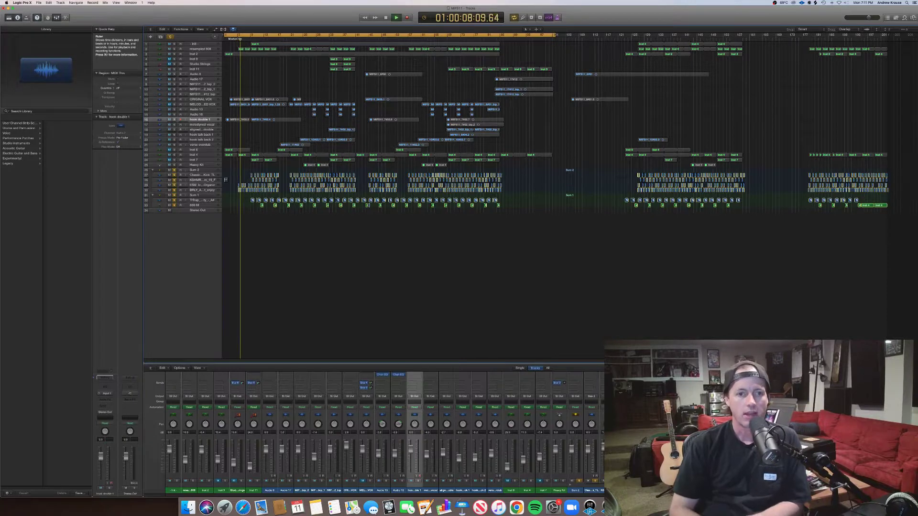
key(space)
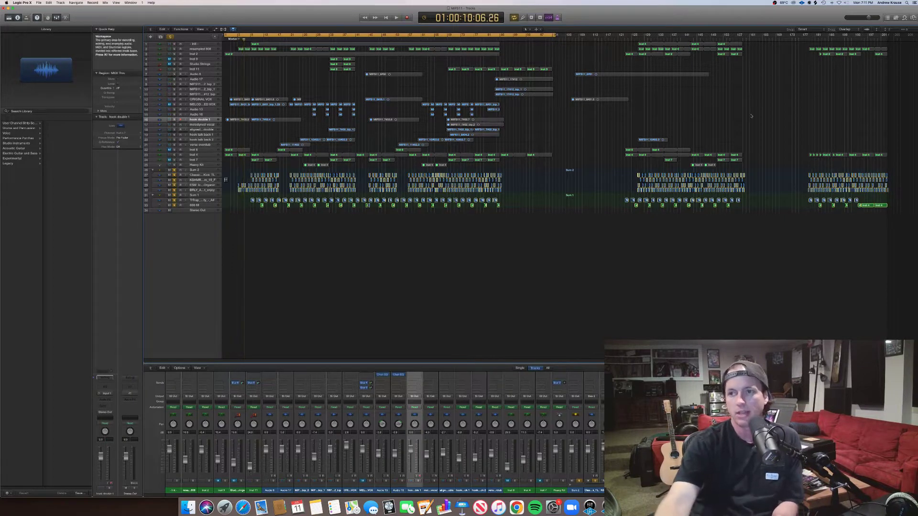
drag(889, 32, 845, 56)
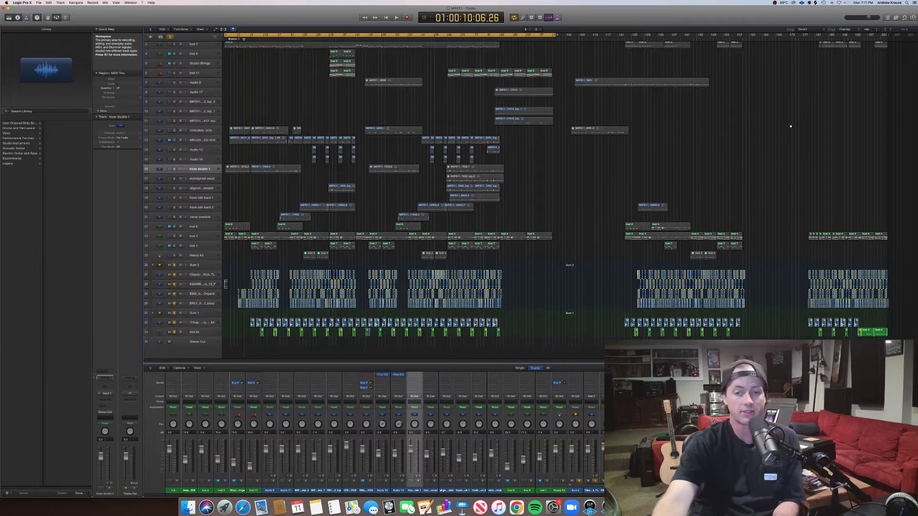
key(super+Right)
key(super+Right)
key(super+Right)
key(super+Right)
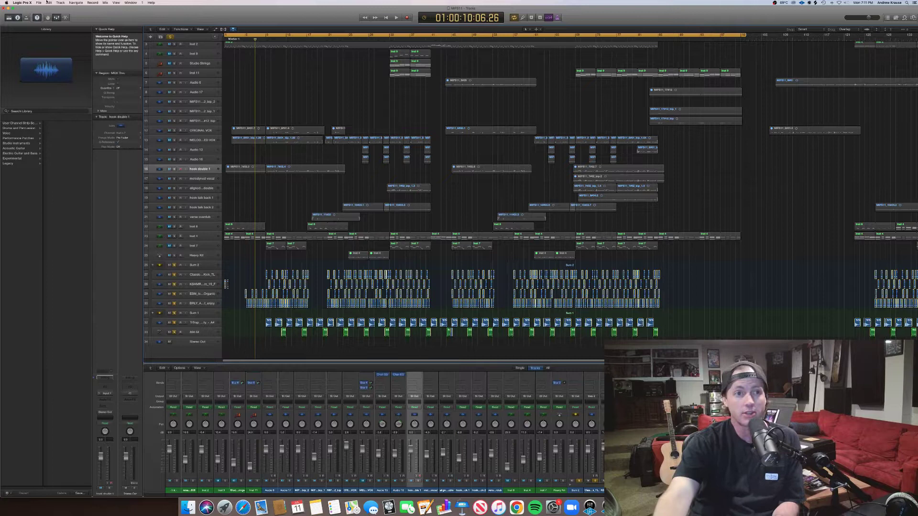
Step: Uncheck and recheck Core Audio Enabled in Preferences > Audio to reinitialize the audio engine
click(17, 2)
click(100, 21)
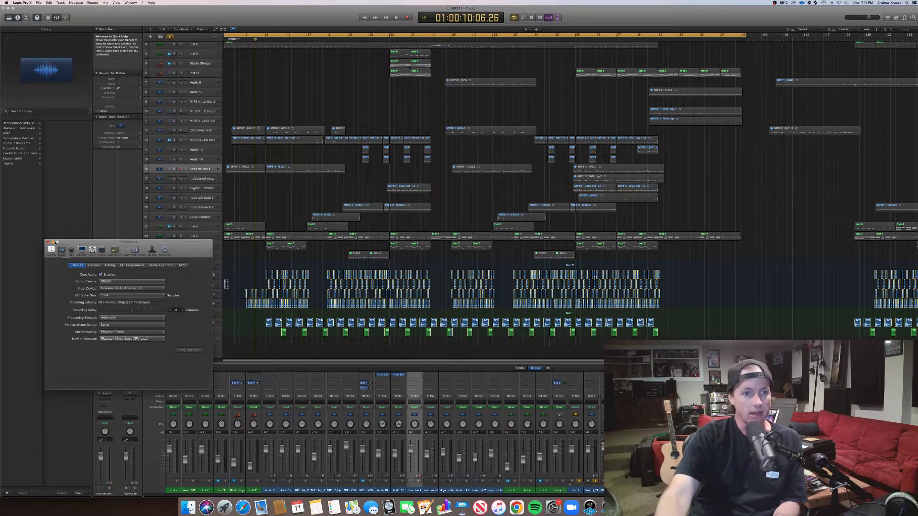
drag(46, 243, 47, 244)
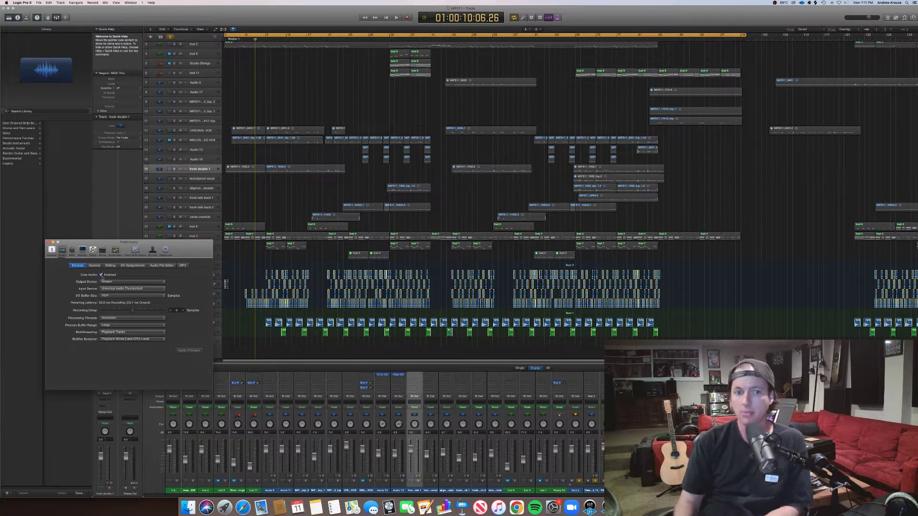
click(100, 275)
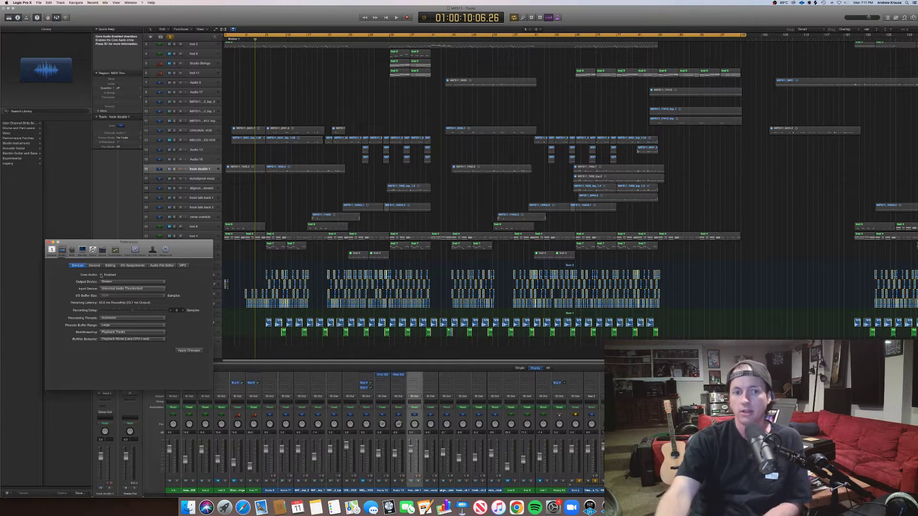
click(100, 275)
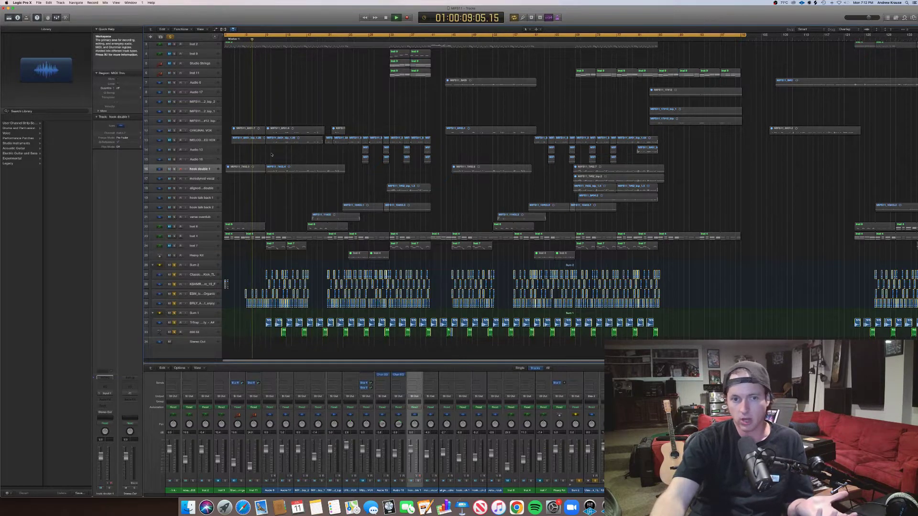
Step: Stop playback and scroll the mixer up to reveal the Input and Audio FX slots
key(space)
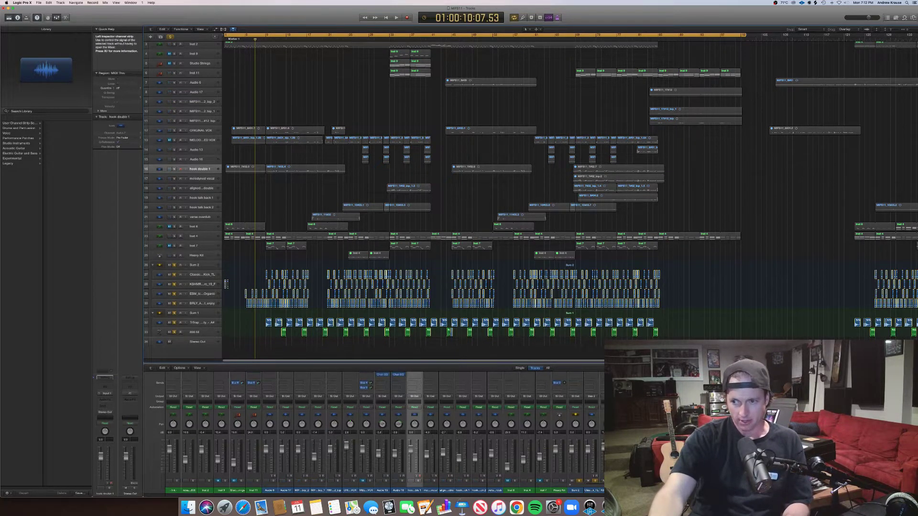
scroll(460, 411, up, 5)
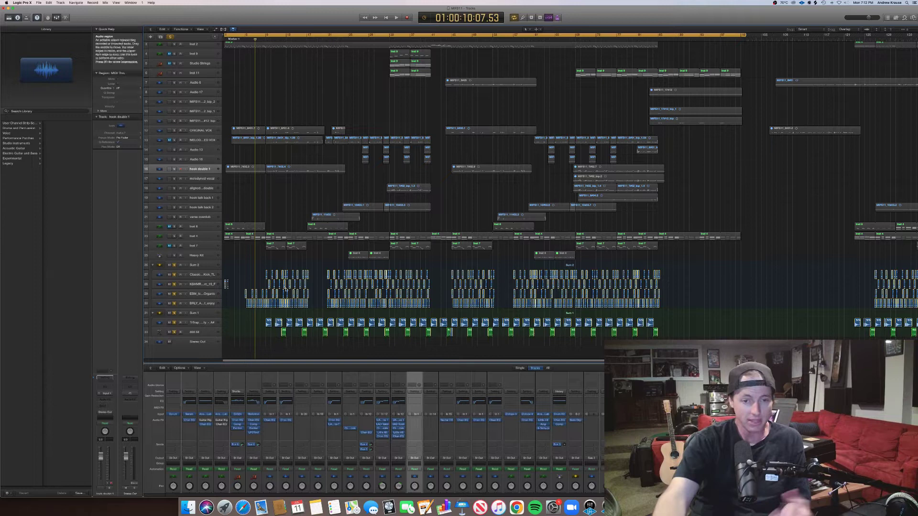
Step: Reset the kick track's channel strip, solo it, and audition it briefly
click(211, 275)
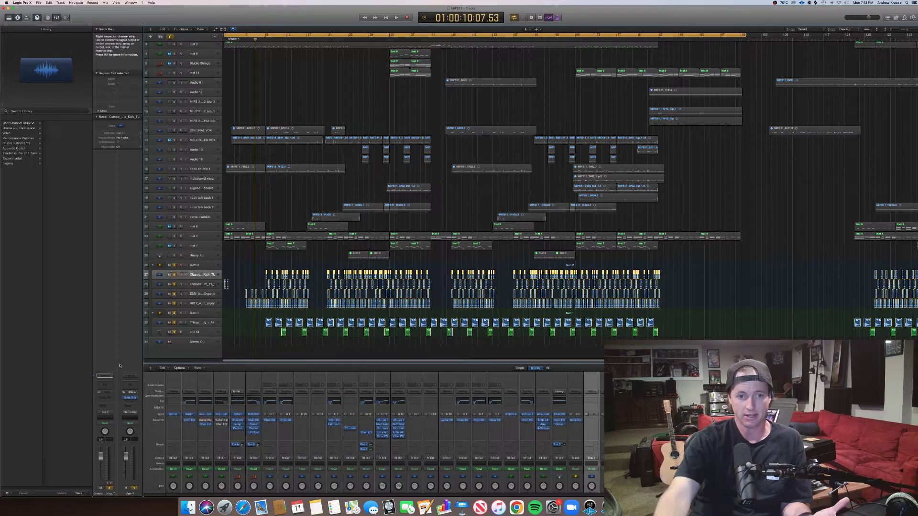
click(106, 377)
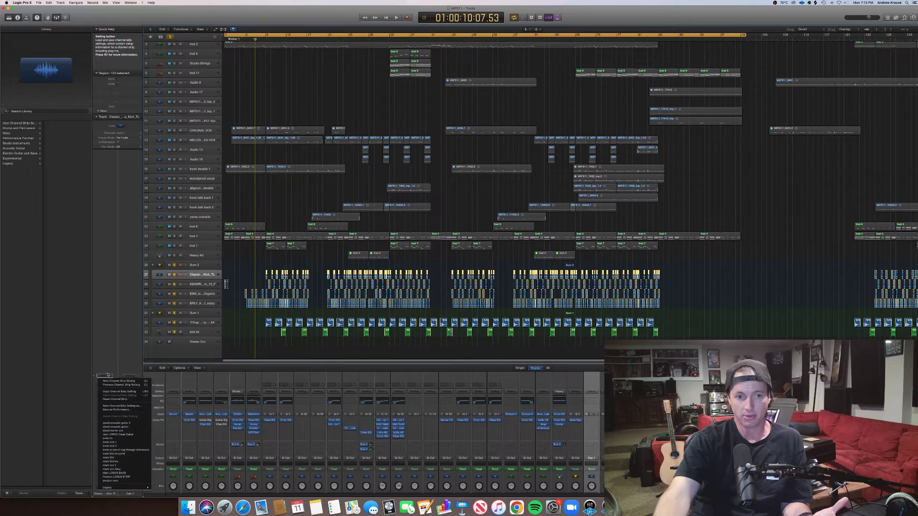
click(120, 400)
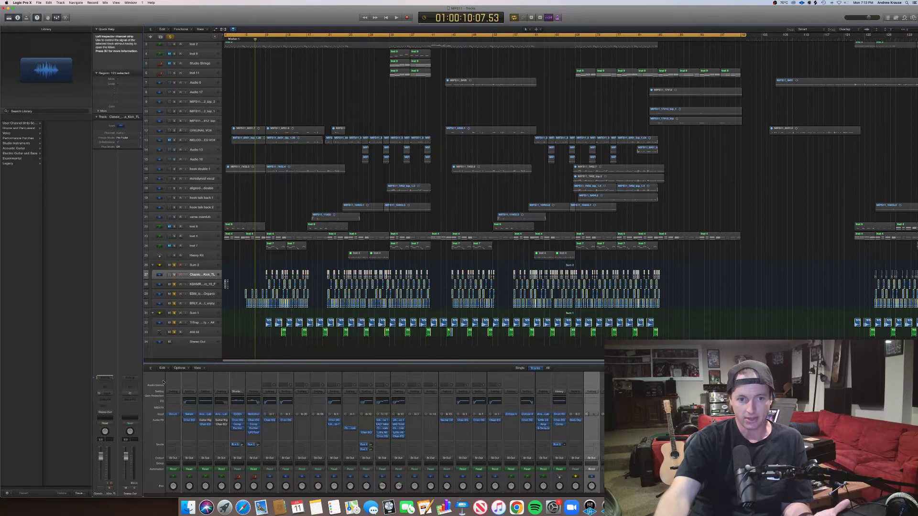
key(s)
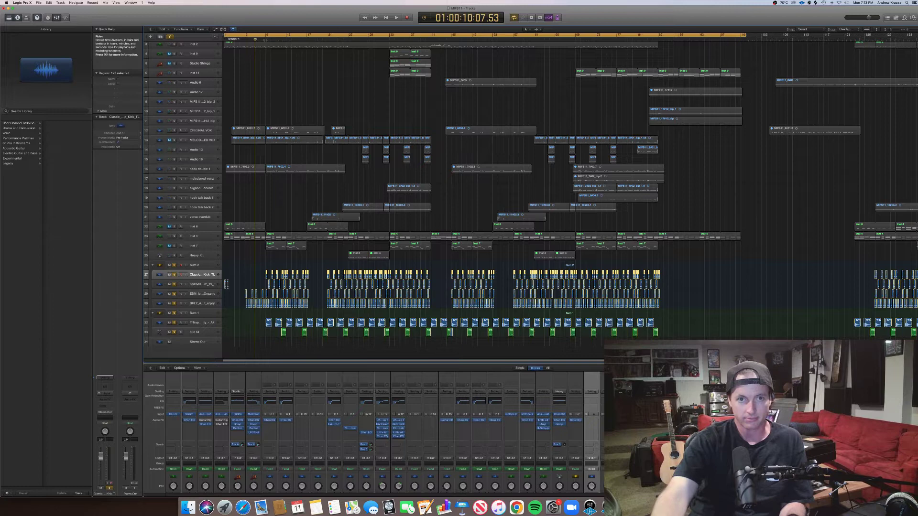
key(space)
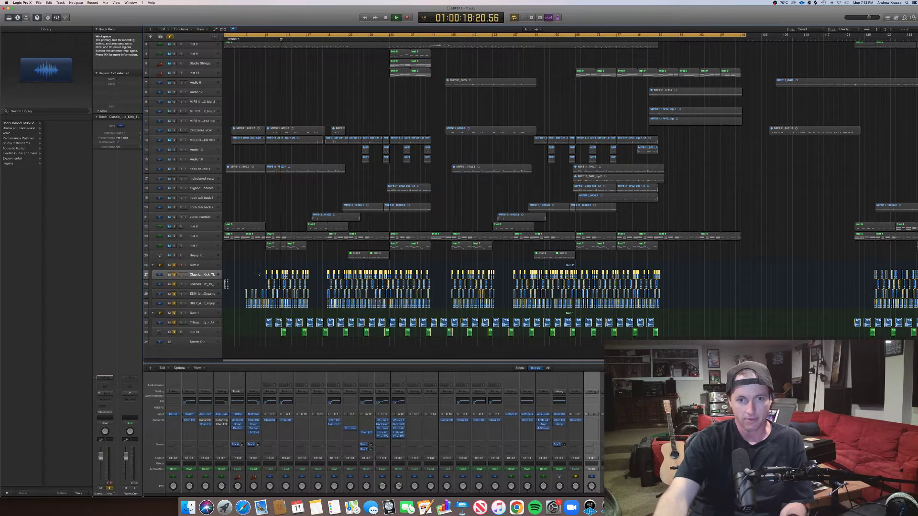
key(space)
Step: Clear the kick region selection and start playback from near bar 9
click(314, 276)
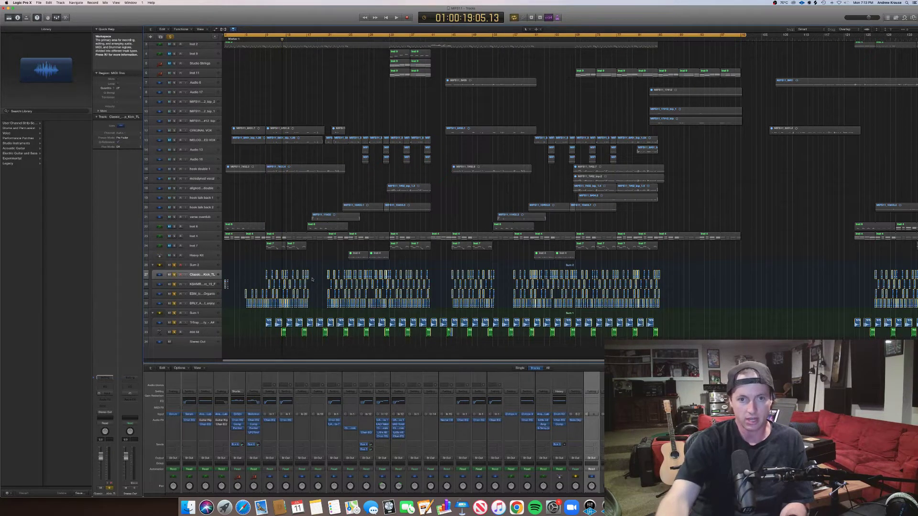
click(316, 275)
scroll(316, 276, right, 2)
scroll(317, 275, left, 2)
click(265, 39)
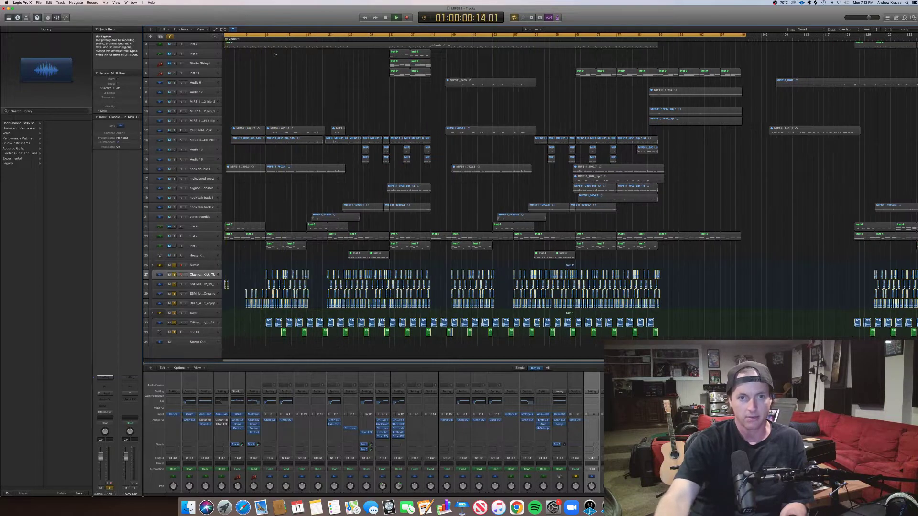
key(space)
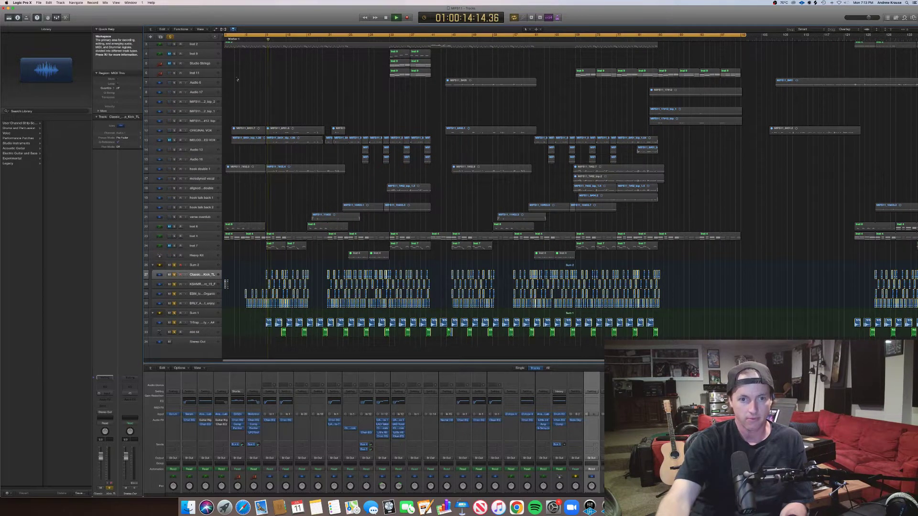
Step: Revert the kick track's channel strip again and resume playing the soloed tracks
click(197, 276)
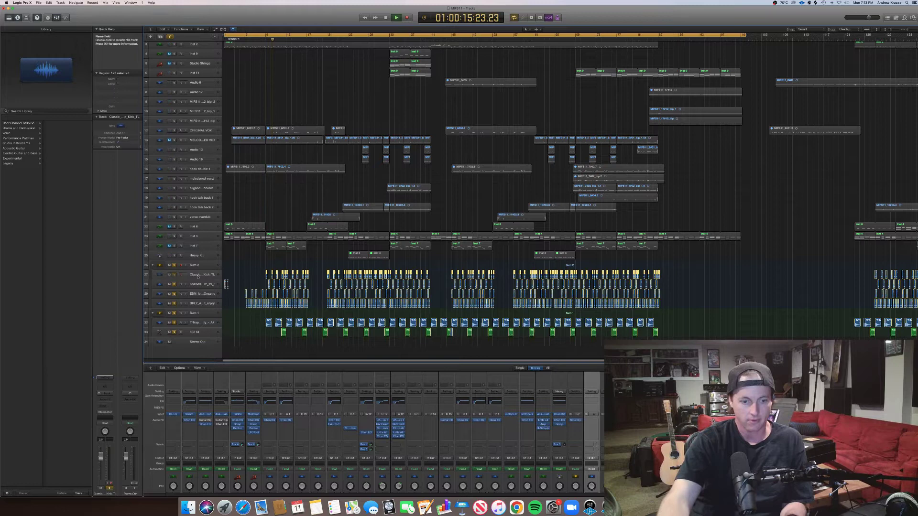
key(space)
click(105, 377)
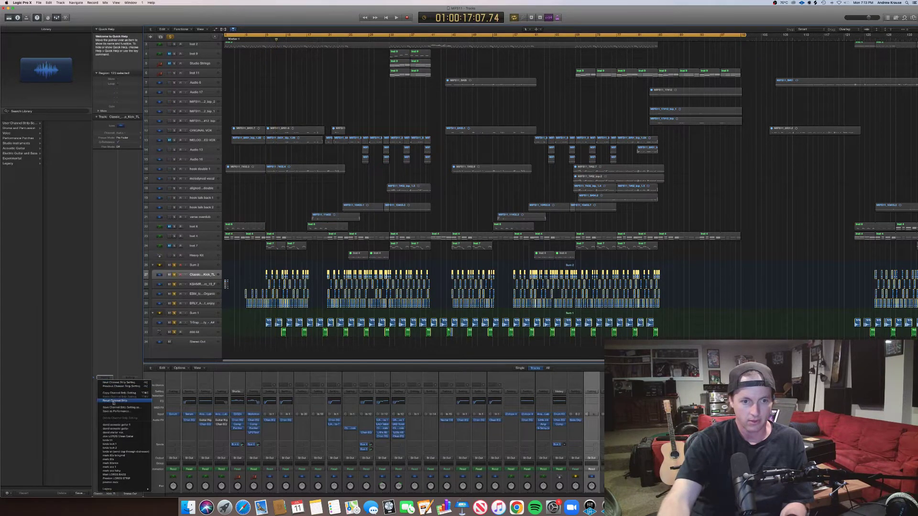
click(114, 402)
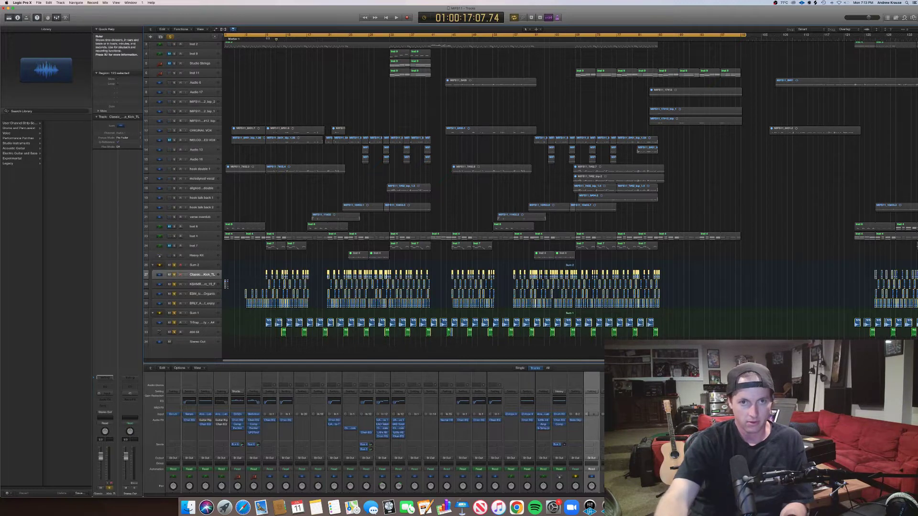
key(space)
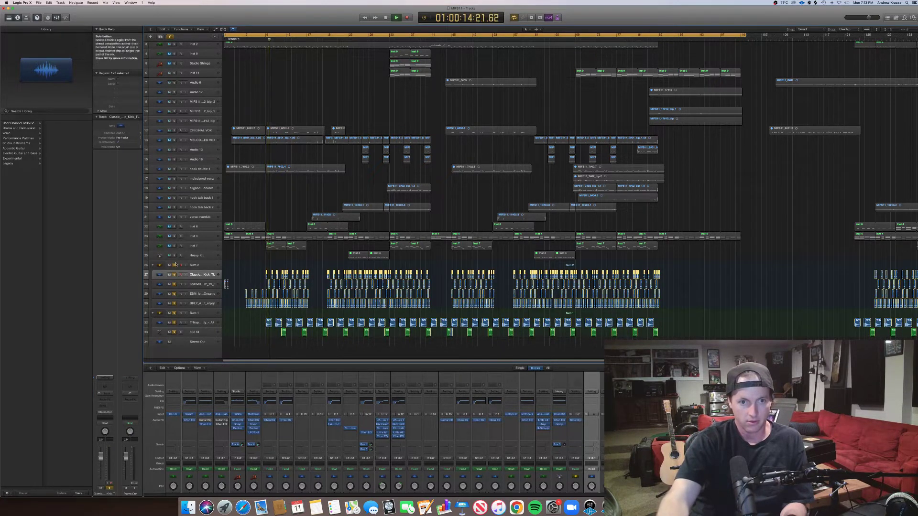
click(201, 283)
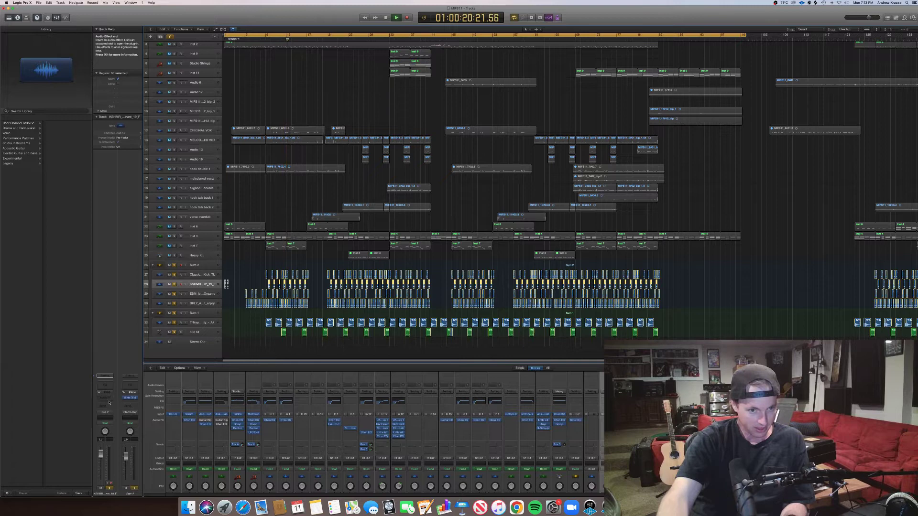
Step: Reset the silent kick track's channel strip and replay from bar 9
click(104, 375)
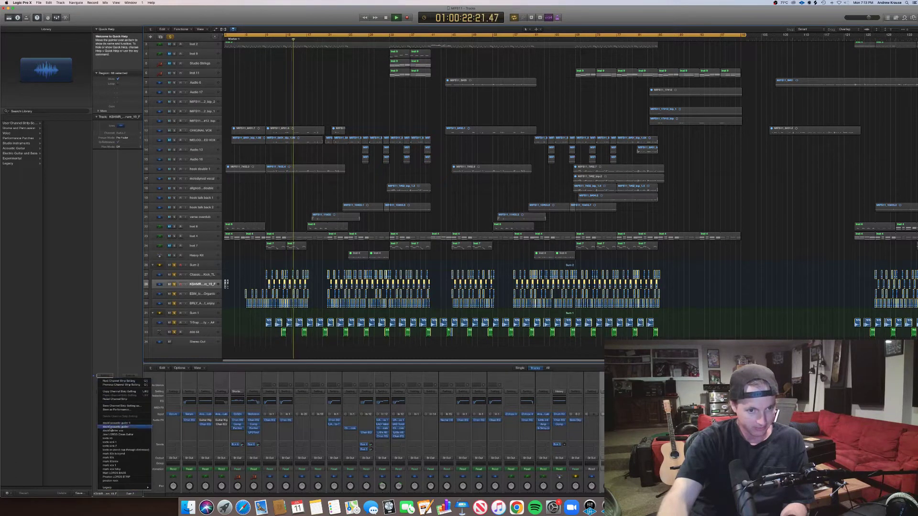
click(119, 400)
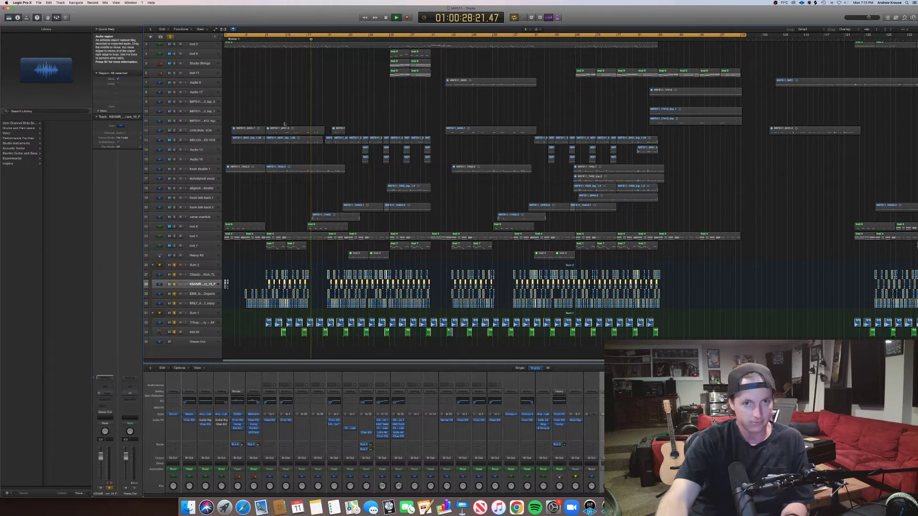
click(270, 41)
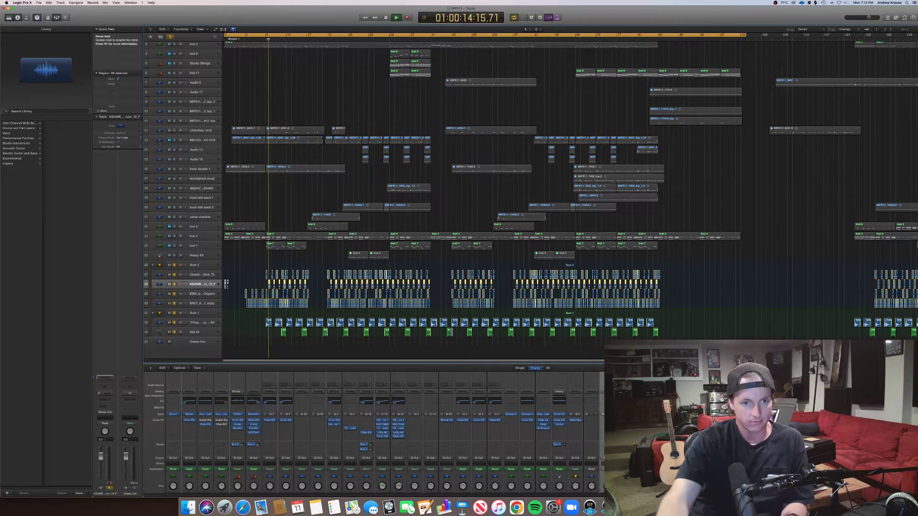
click(176, 258)
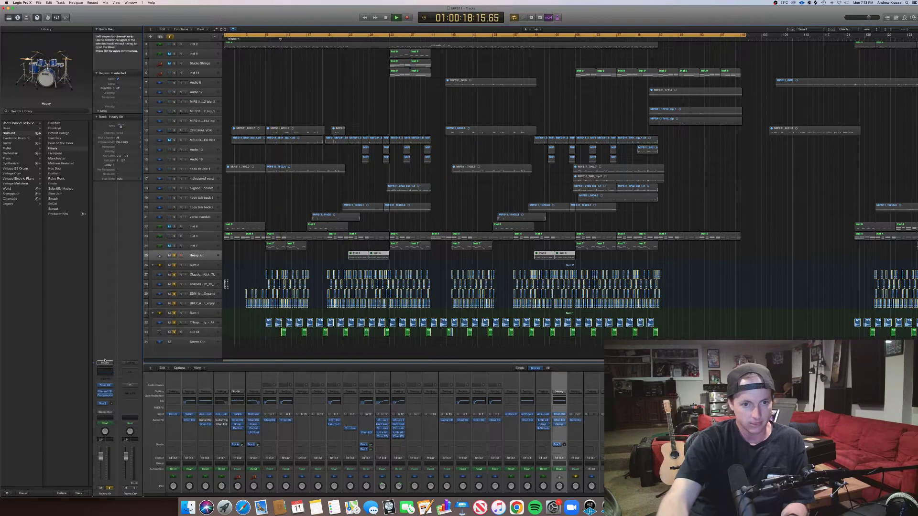
key(space)
Step: Reset the Sum 2 aux channel strip to defaults and play again from bar 9
click(201, 265)
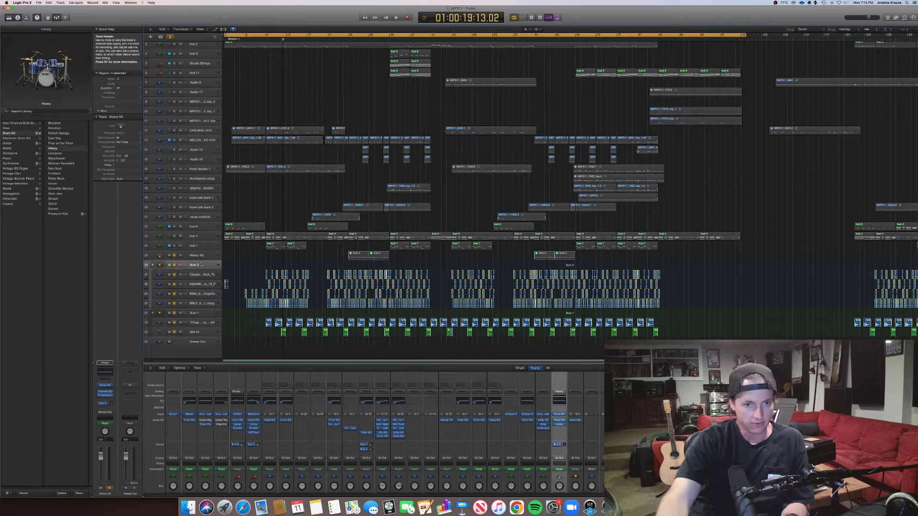
click(105, 376)
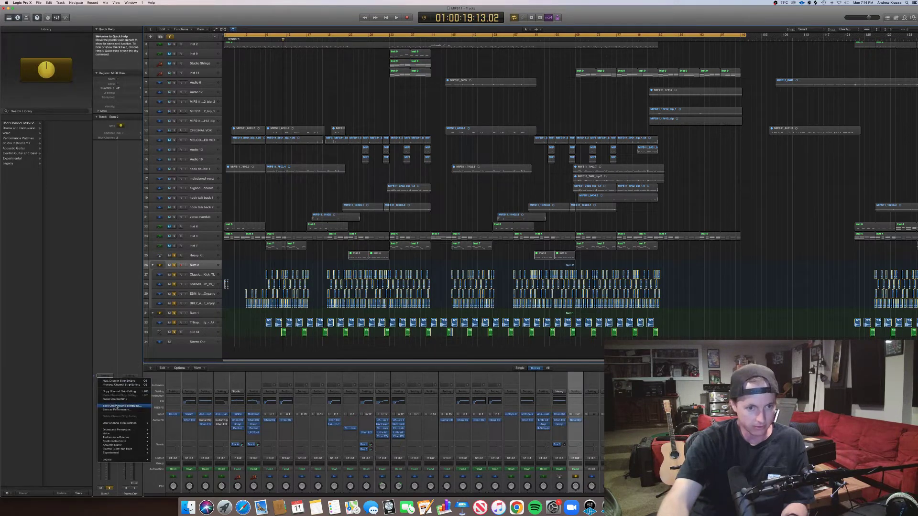
click(120, 400)
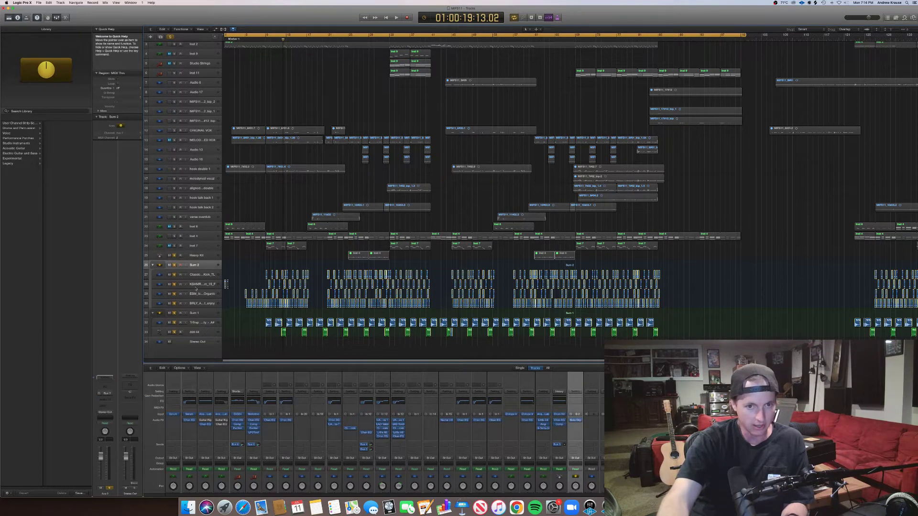
click(266, 39)
key(space)
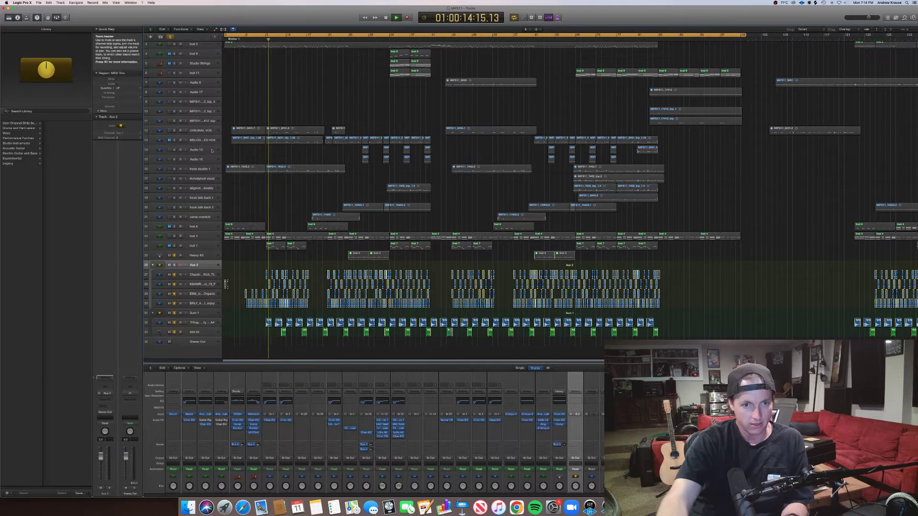
Step: Stop playback and clear solo so every track plays together
click(186, 275)
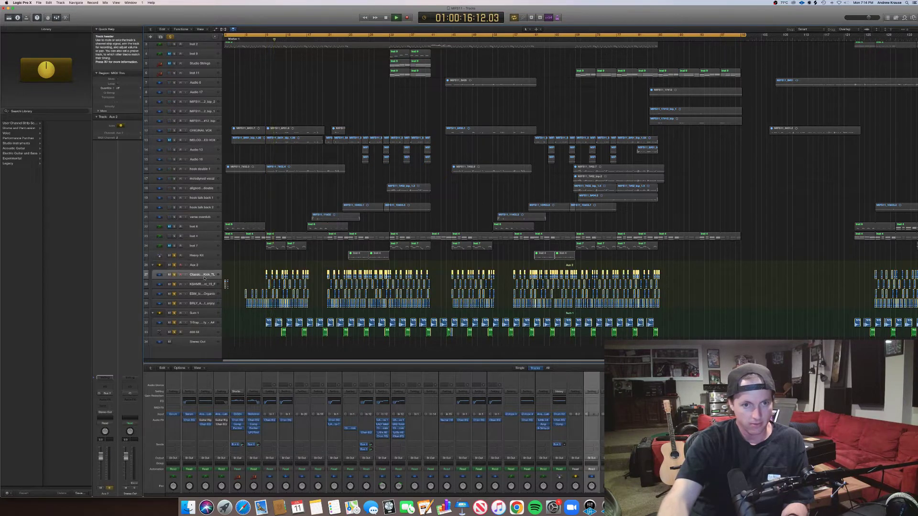
key(space)
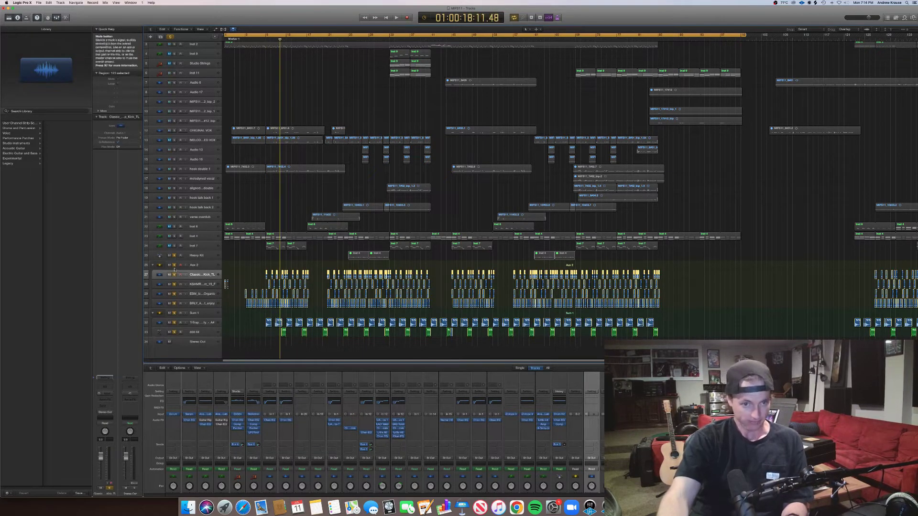
click(176, 330)
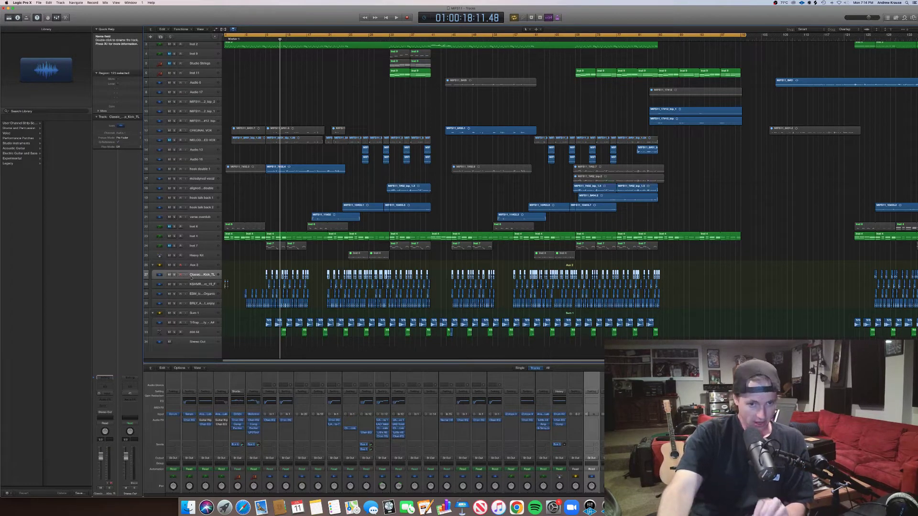
Step: Play the full arrangement from the project start, then restart it from bar 9
click(225, 36)
key(space)
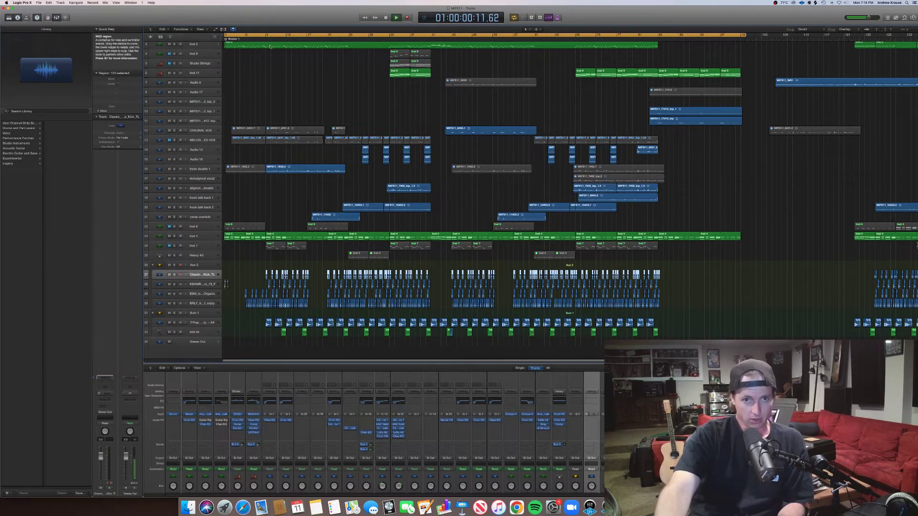
key(space)
click(266, 37)
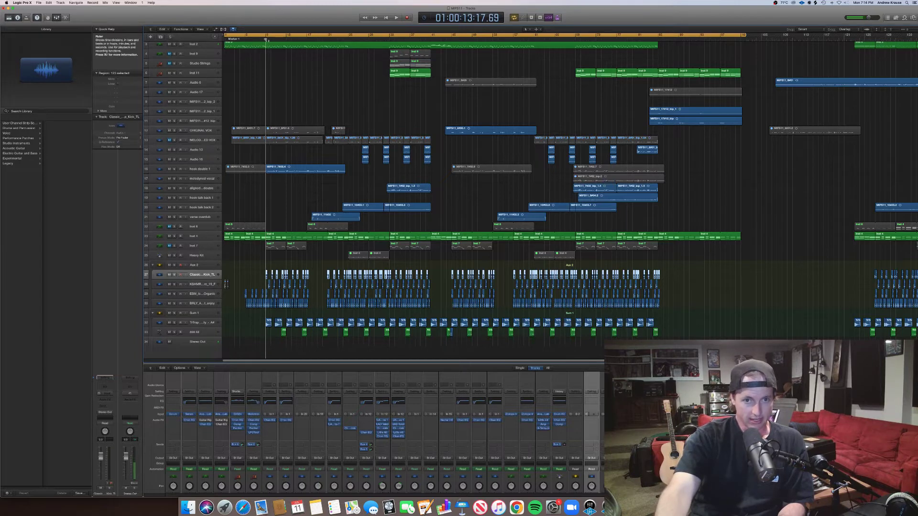
key(space)
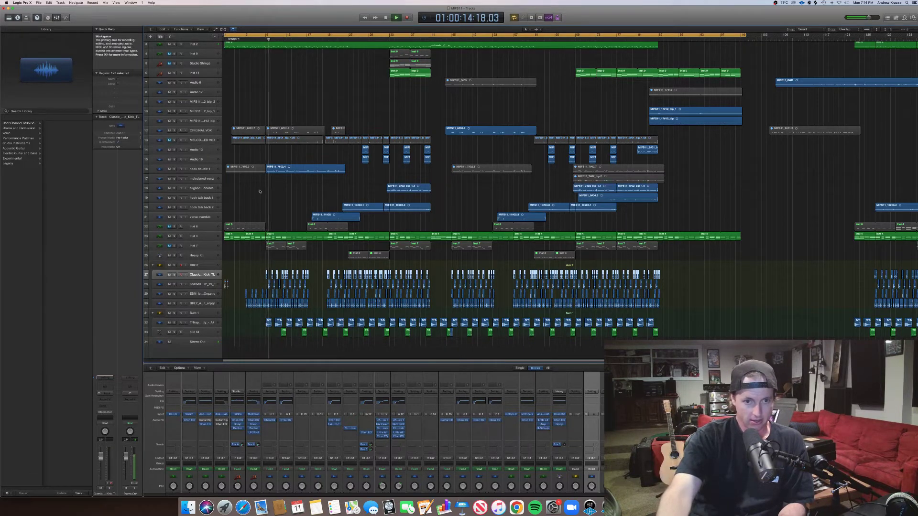
Step: Join all 18 regions on the Inst 4 track into a single region
click(200, 236)
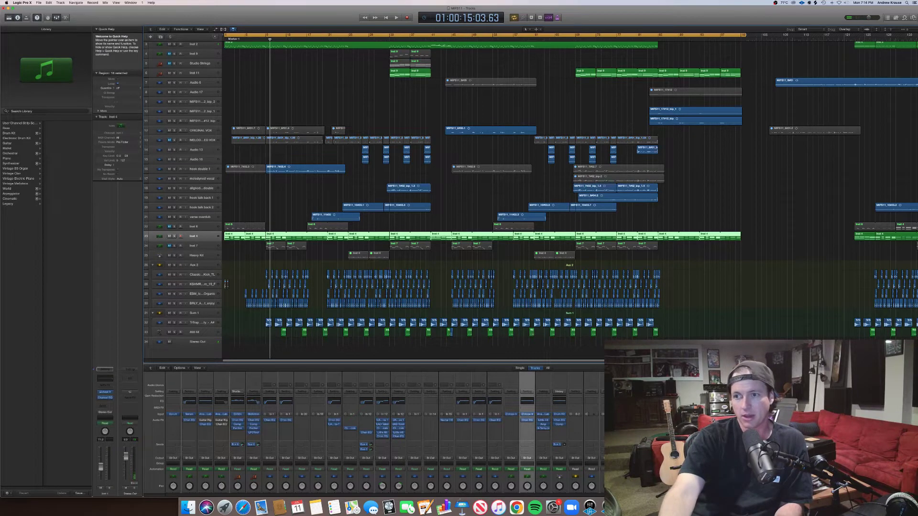
scroll(478, 191, up, 2)
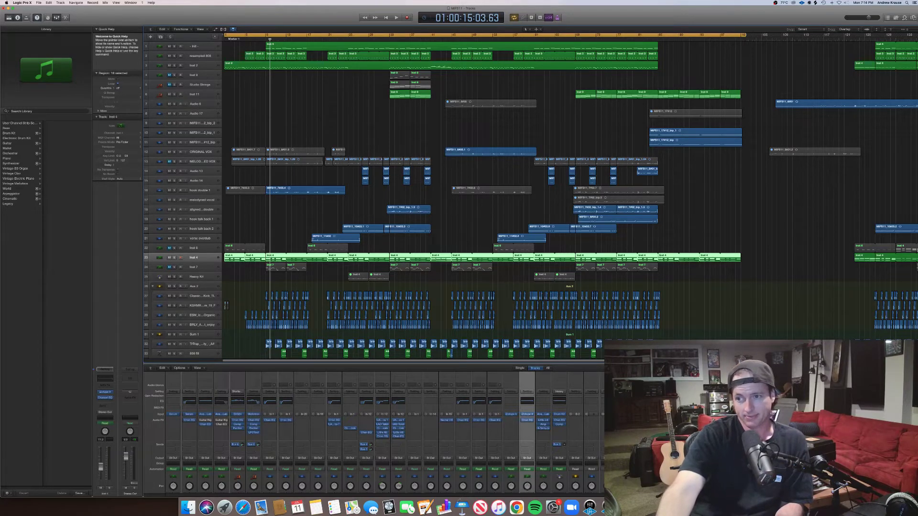
scroll(728, 254, down, 2)
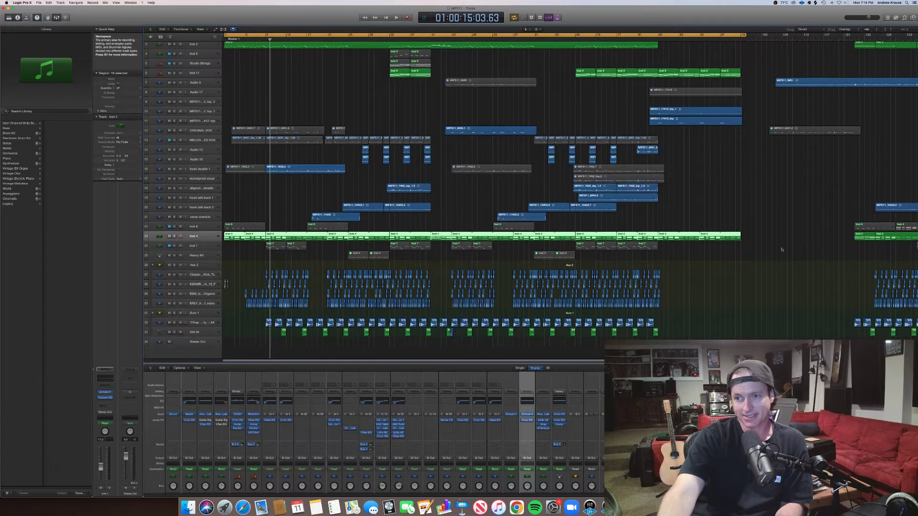
click(729, 232)
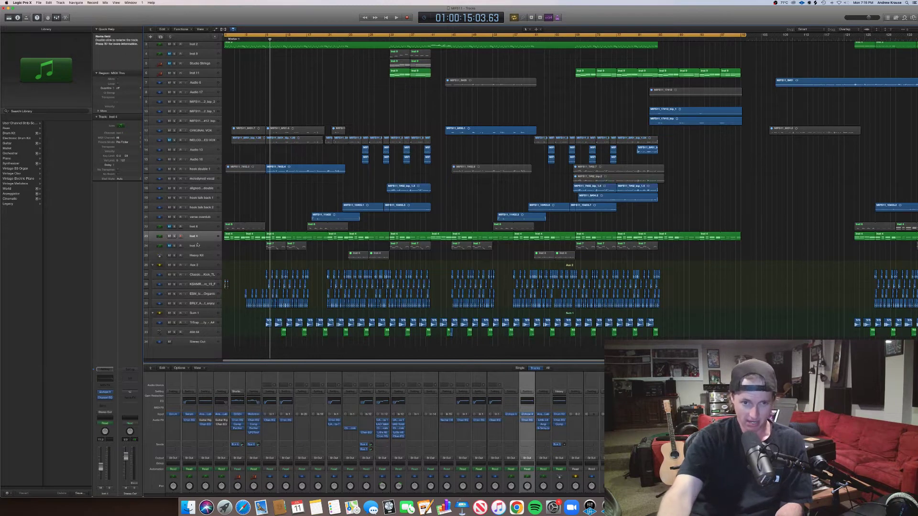
click(415, 231)
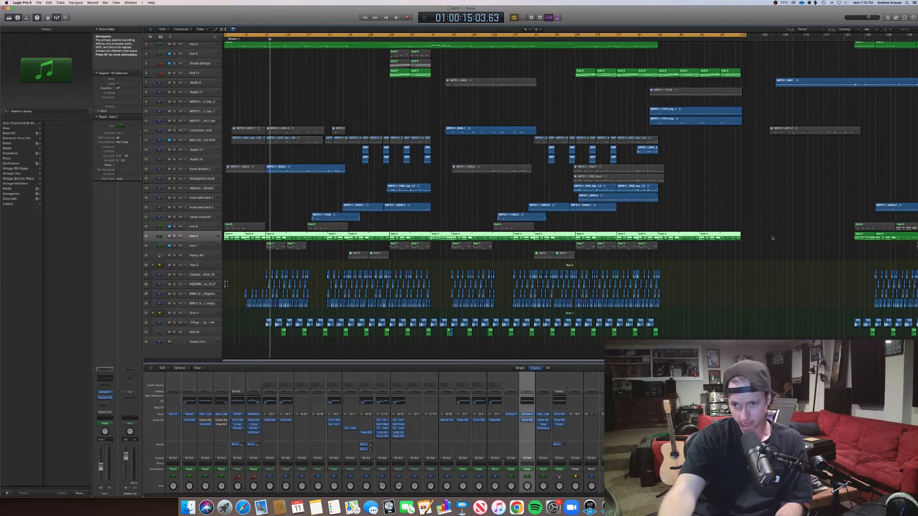
click(221, 233)
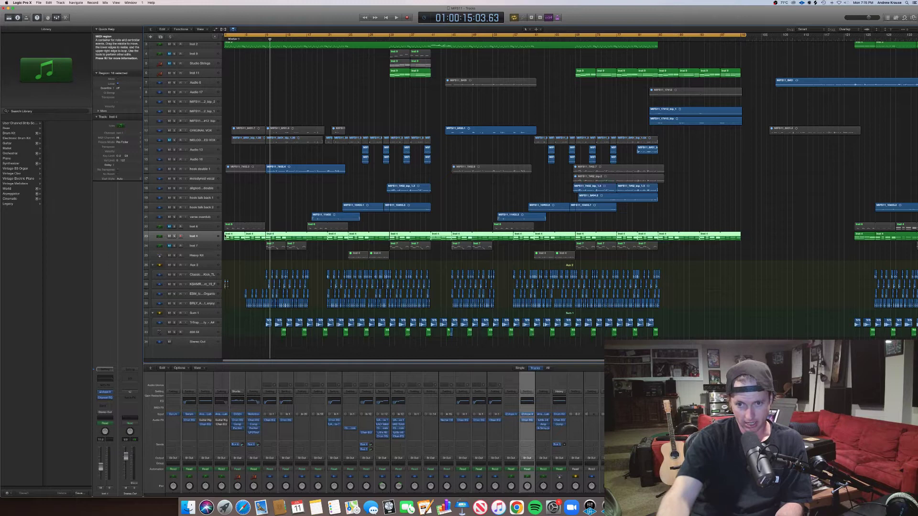
key(super+j)
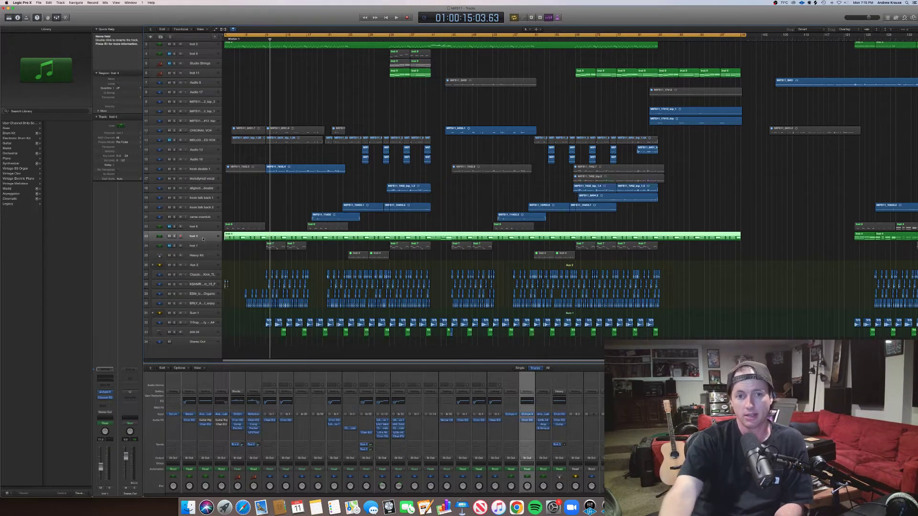
Step: Solo Inst 4 and play the song from the beginning
click(175, 236)
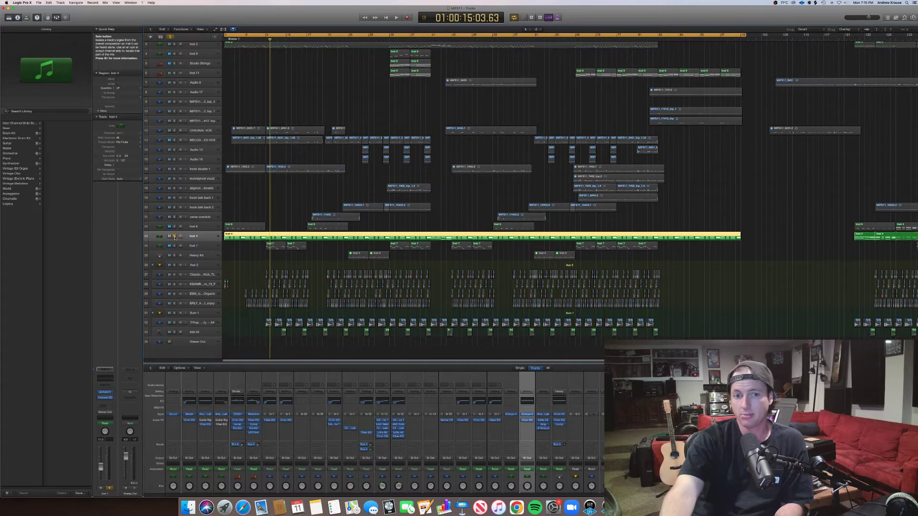
key(Return)
key(space)
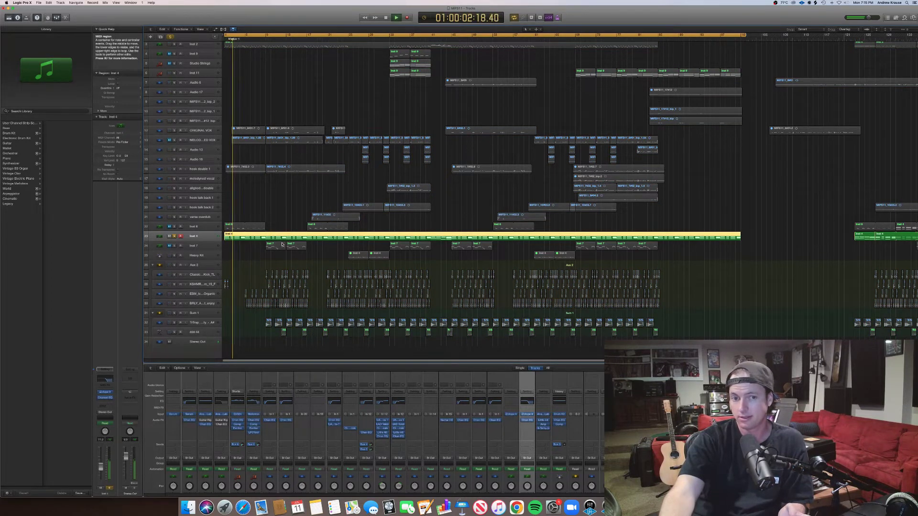
Step: Solo tracks 27–33 as well and reset drum loop track 30's channel strip
drag(174, 276, 173, 332)
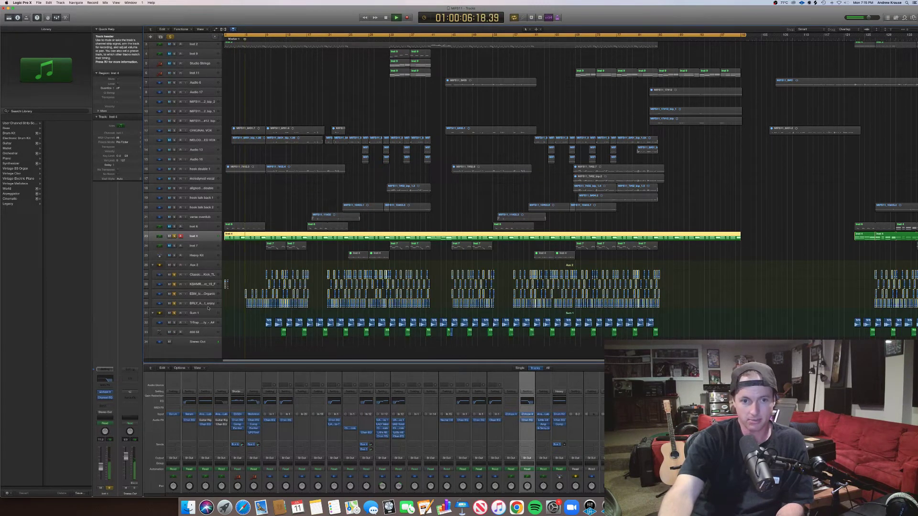
click(201, 303)
click(105, 376)
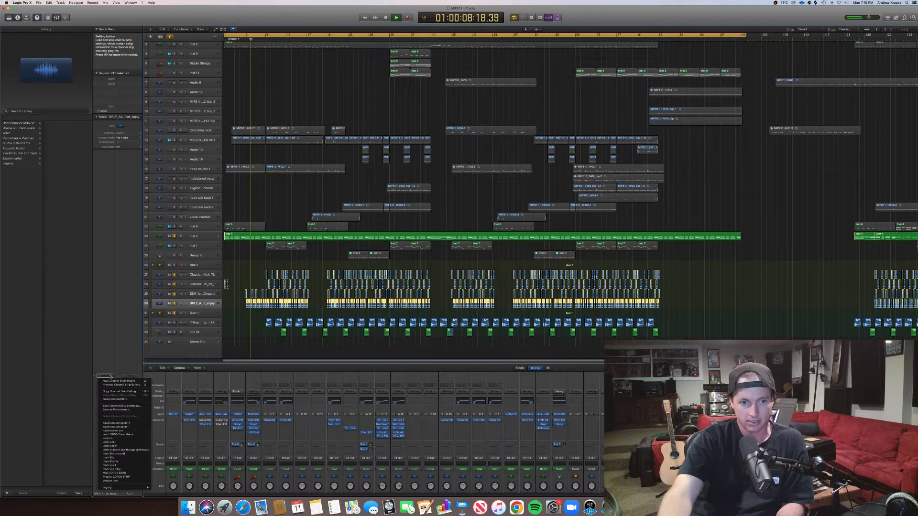
click(119, 400)
click(175, 304)
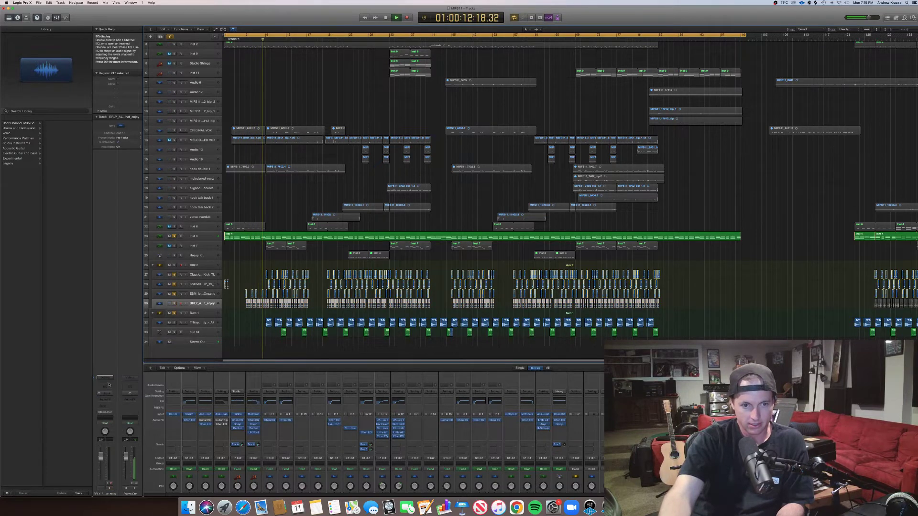
click(174, 303)
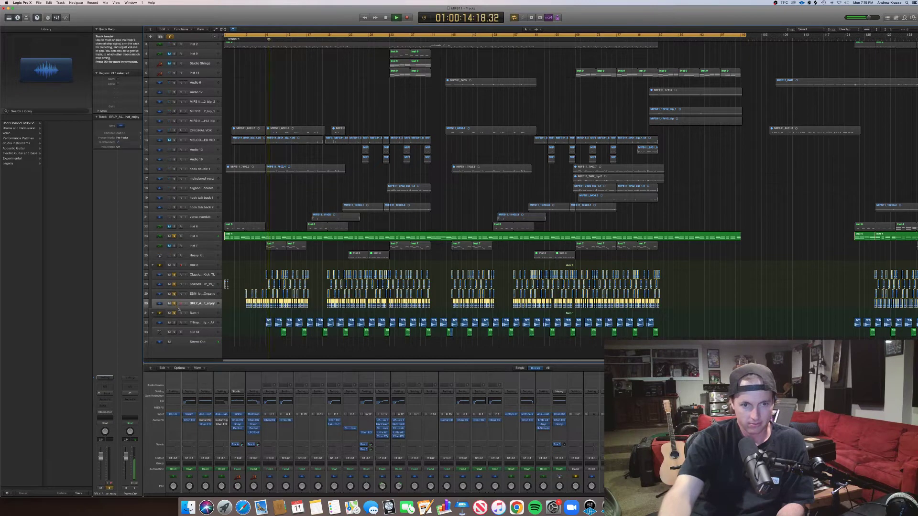
Step: Insert the UAD Ampex effect on Sum 1, then stop playback and deselect all regions
click(189, 330)
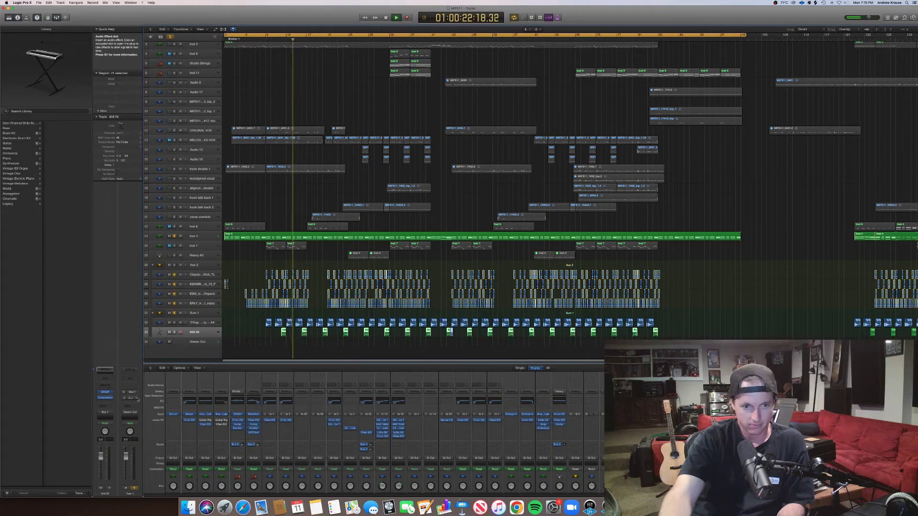
click(125, 399)
click(138, 399)
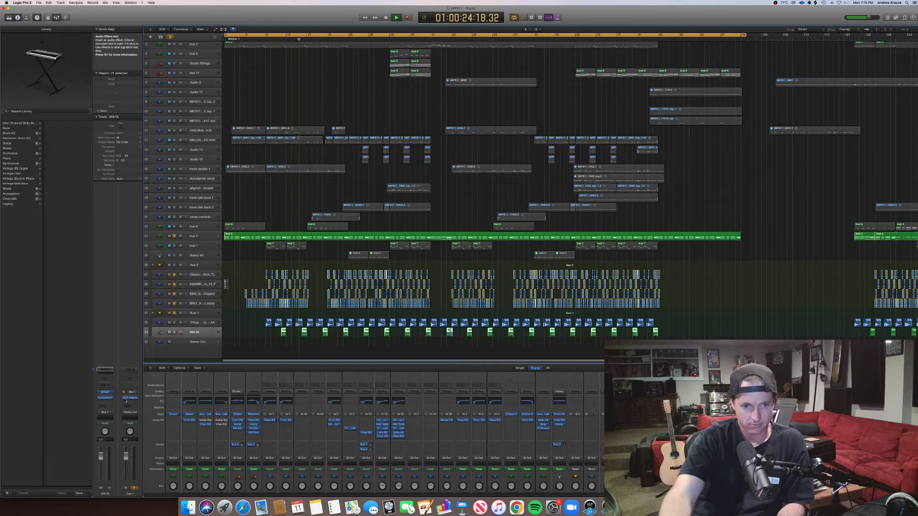
key(space)
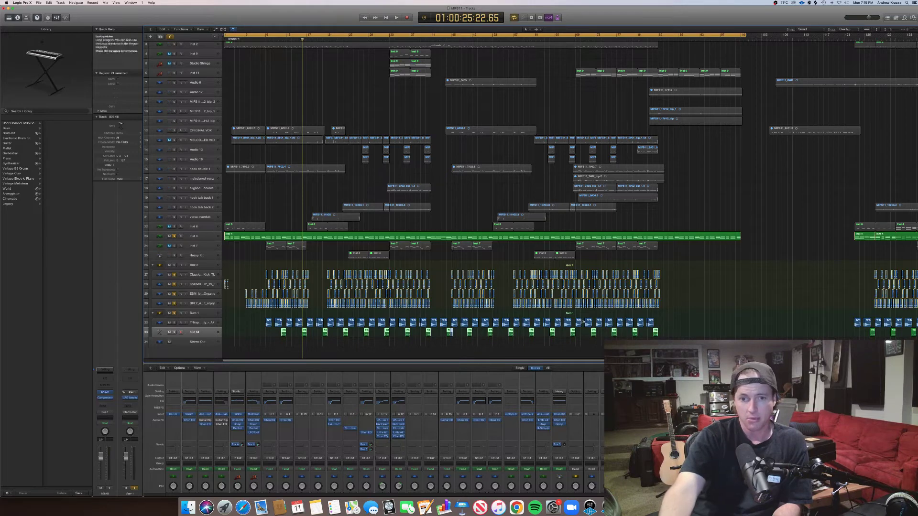
click(633, 335)
Step: Join the 21 808 fill regions into one and audition the result
drag(662, 337, 279, 333)
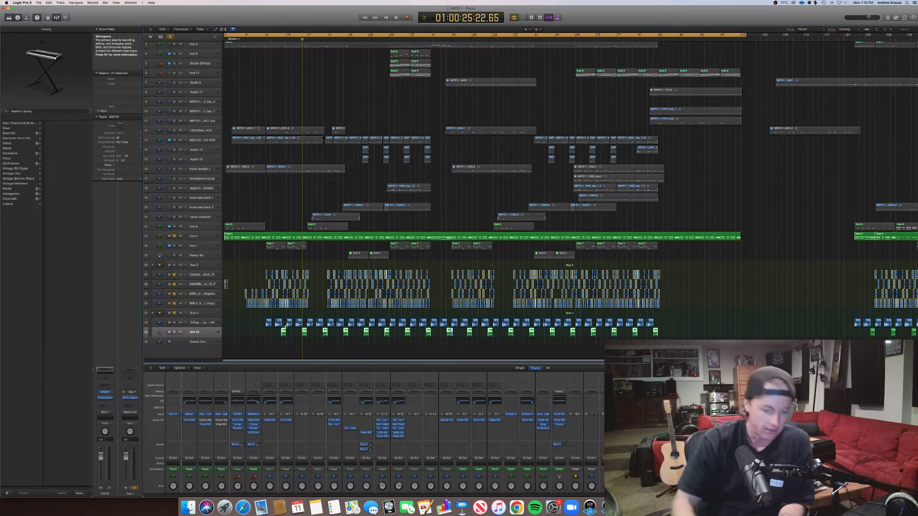
key(super+j)
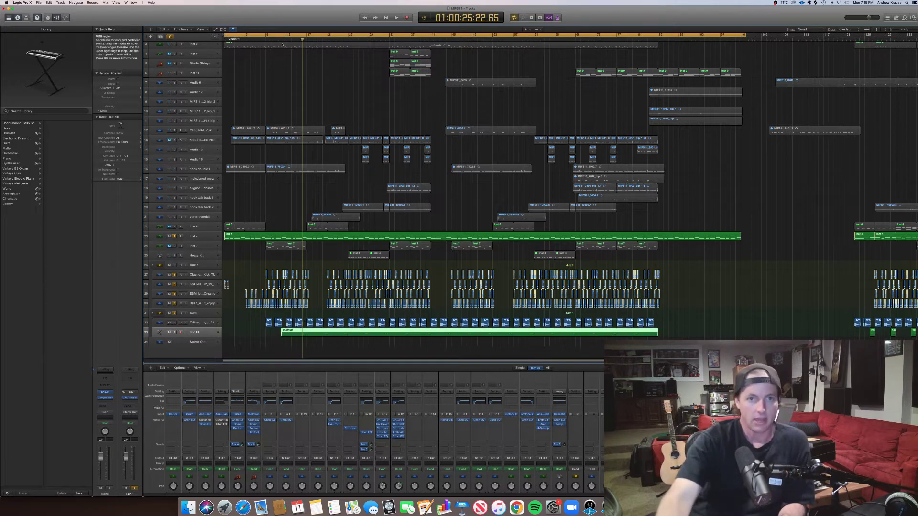
click(281, 36)
key(space)
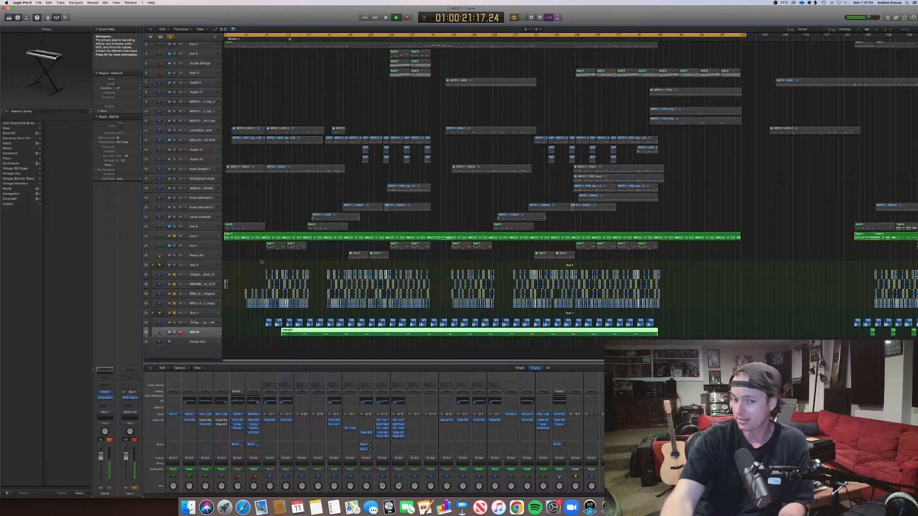
key(space)
Step: Reset the TrTrap track's channel strip, solo it, and move the playhead back to about bar 5
click(181, 323)
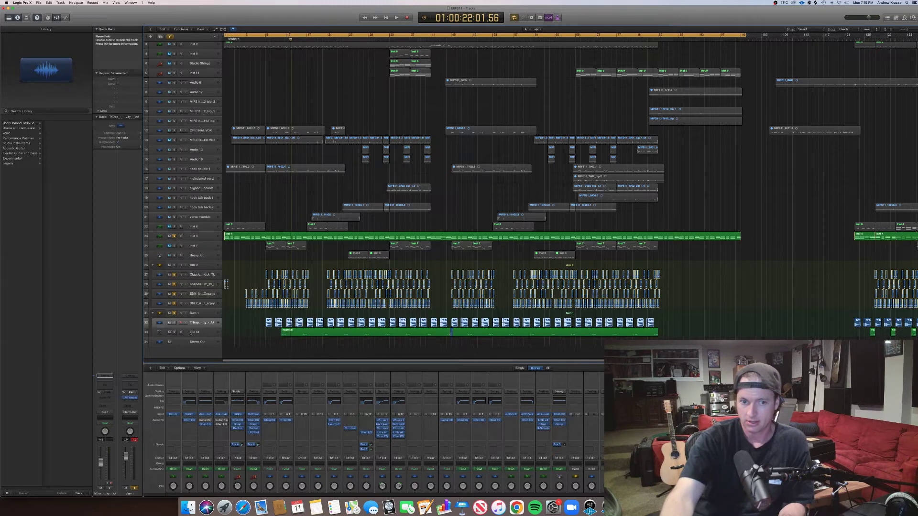
click(104, 376)
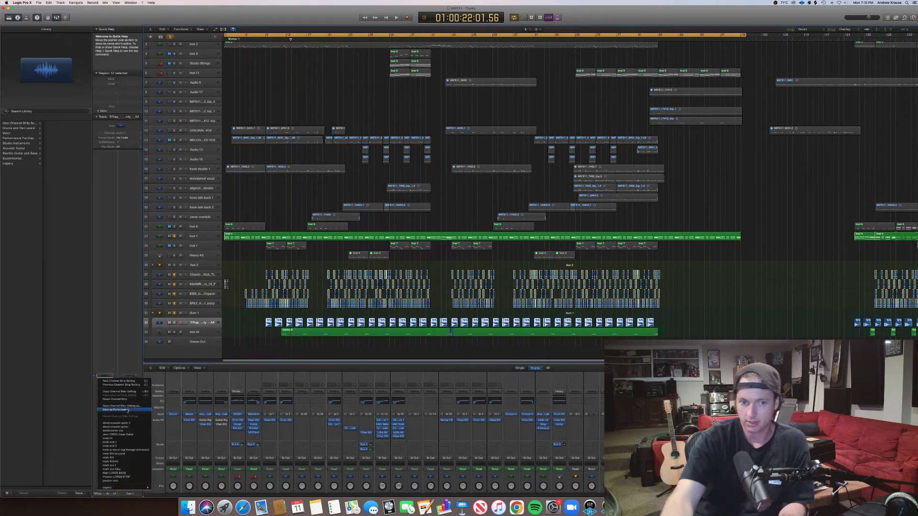
click(130, 401)
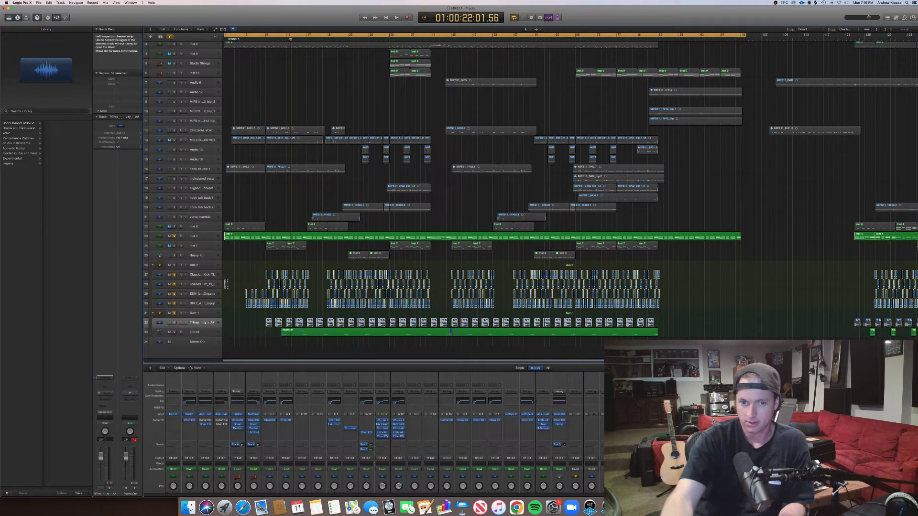
click(174, 323)
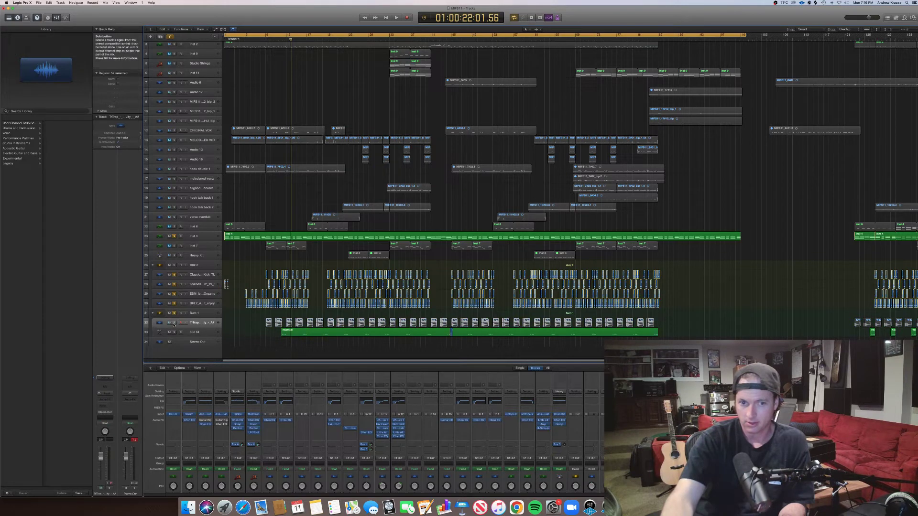
click(266, 37)
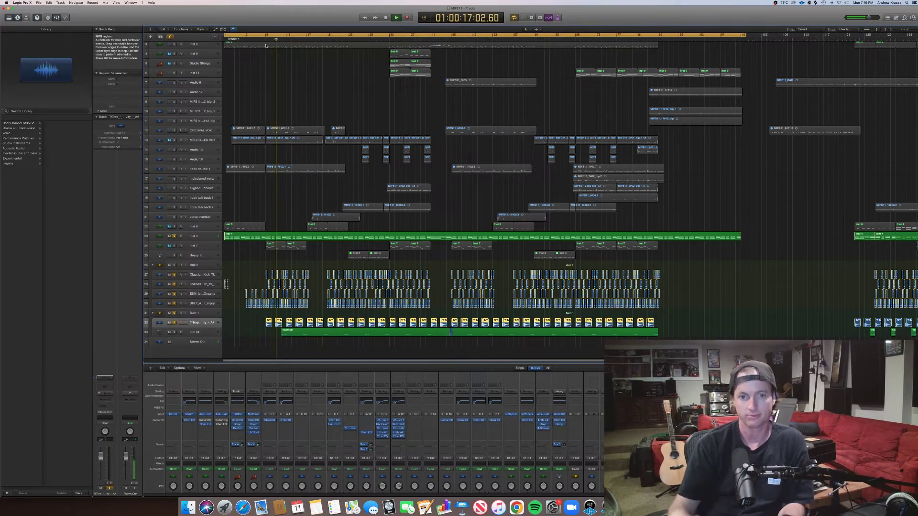
key(space)
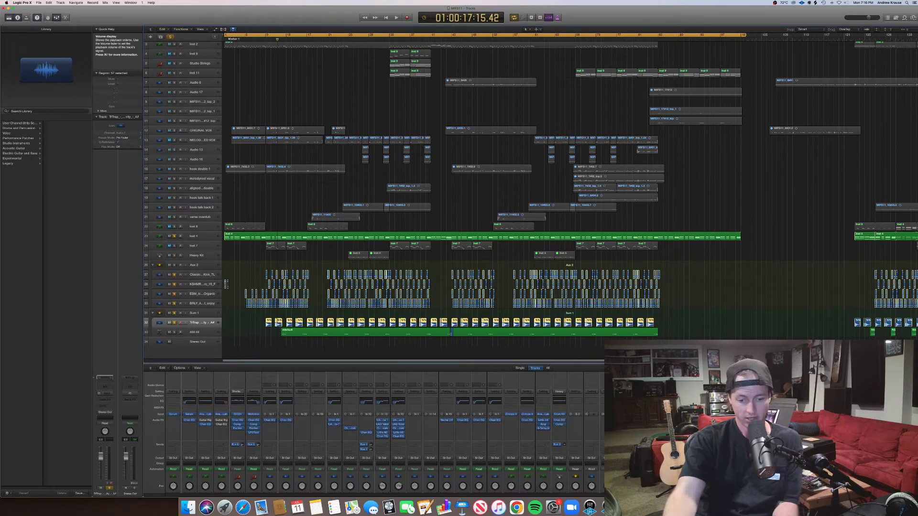
Step: Save the repaired project with File > Save, then scroll the track list back to the top
click(38, 3)
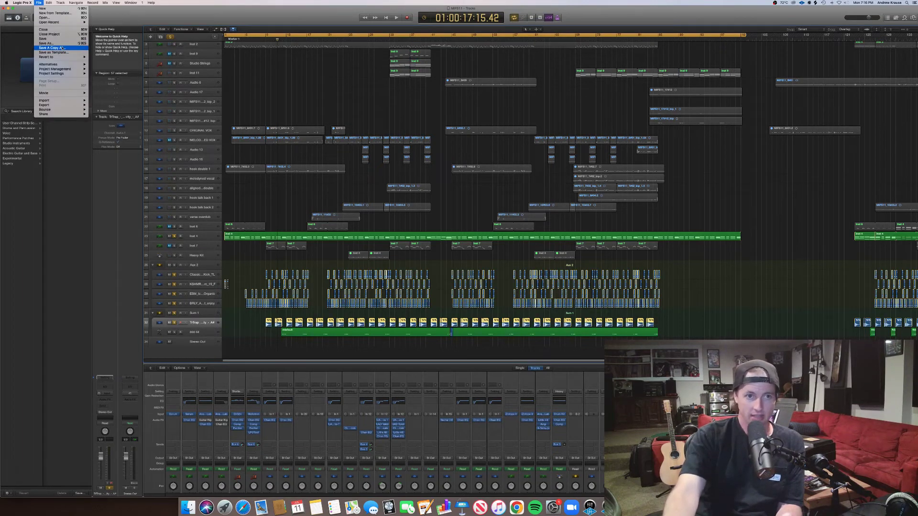
click(185, 17)
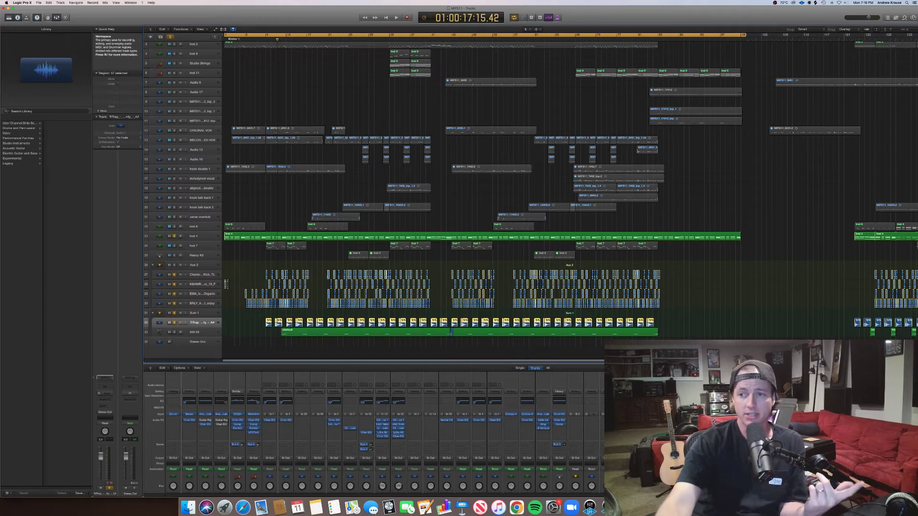
scroll(913, 118, up, 2)
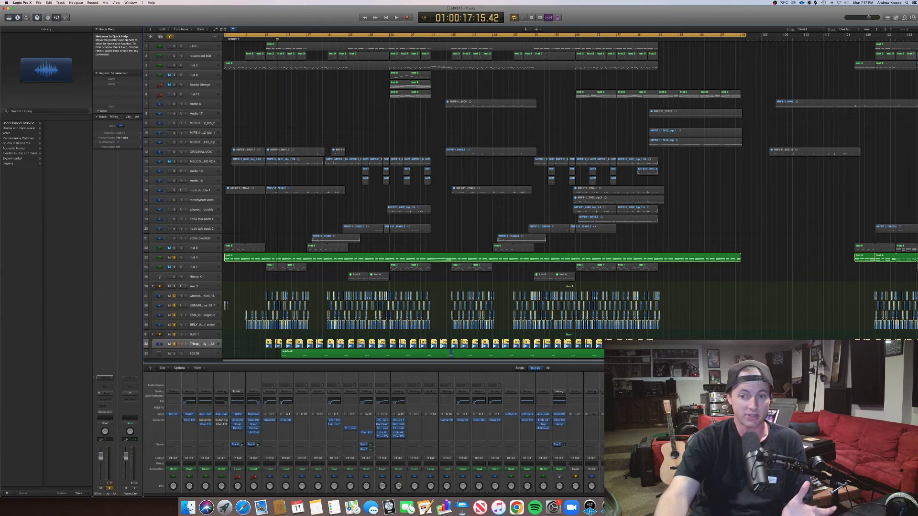
key(super+Tab)
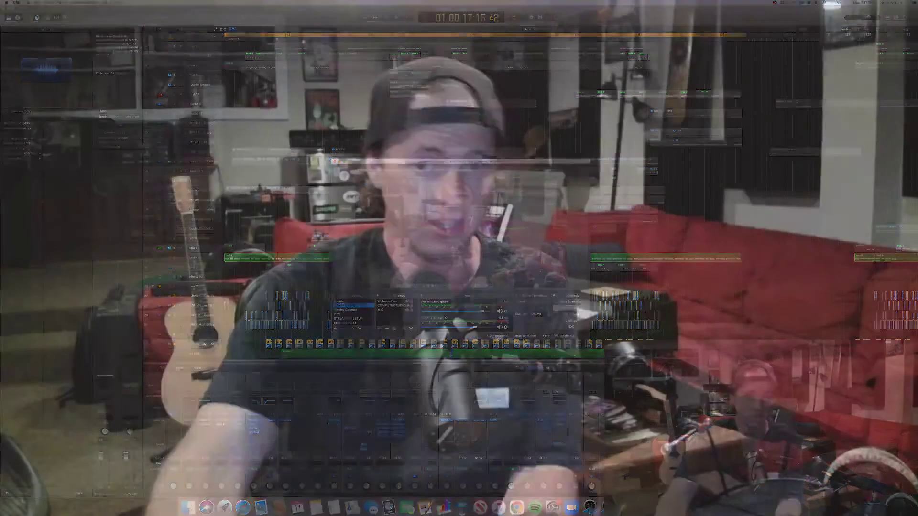